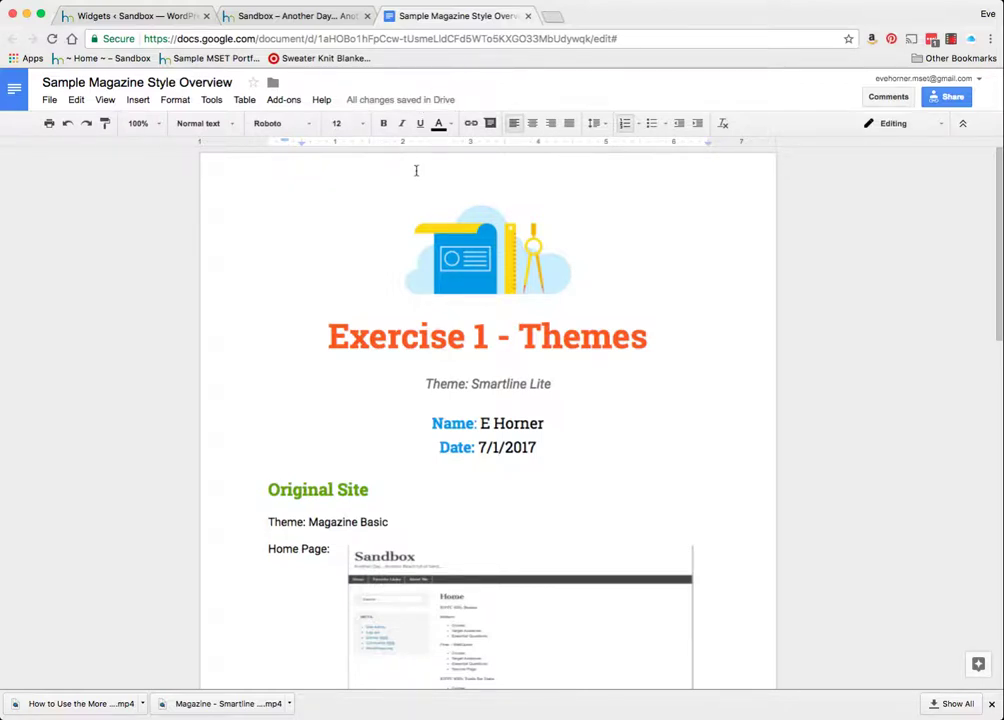
Step: Insert 'Magazine Style - ' before 'Smartline' in the document subtitle
scroll(412, 261, "down", 1)
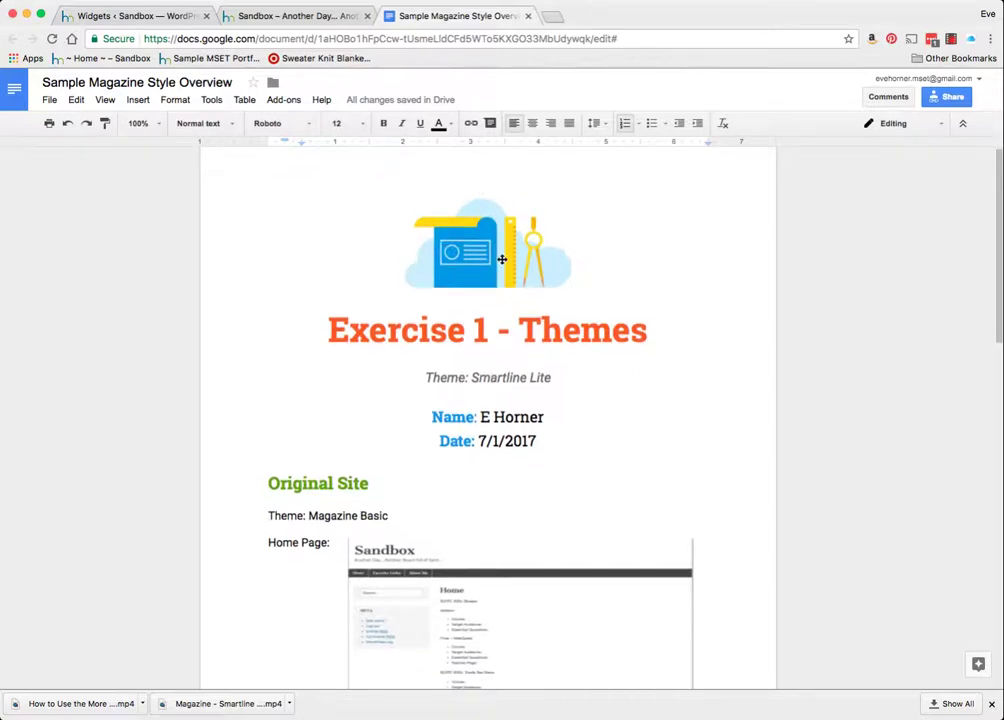
scroll(400, 290, "down", 1)
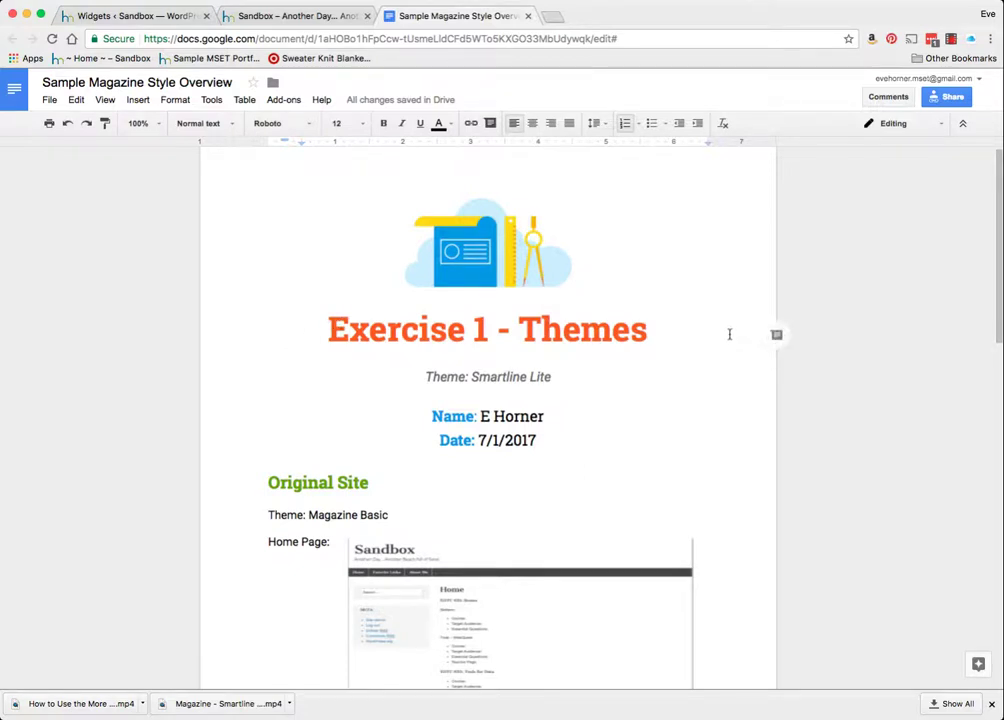
scroll(580, 355, "up", 1)
scroll(332, 343, "down", 1)
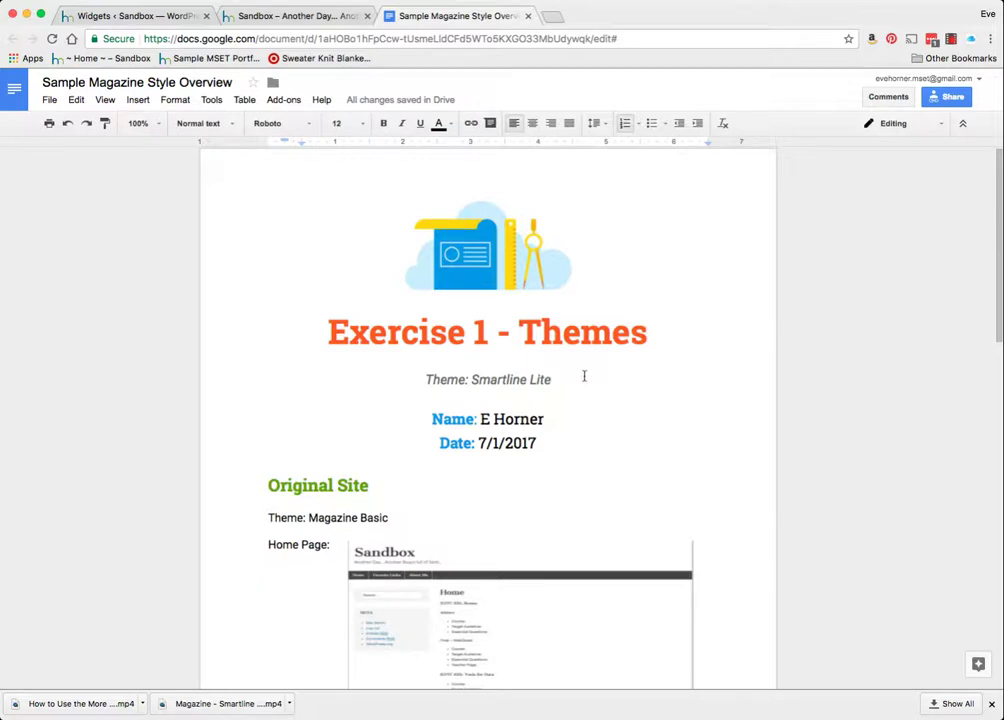
left_click(468, 379)
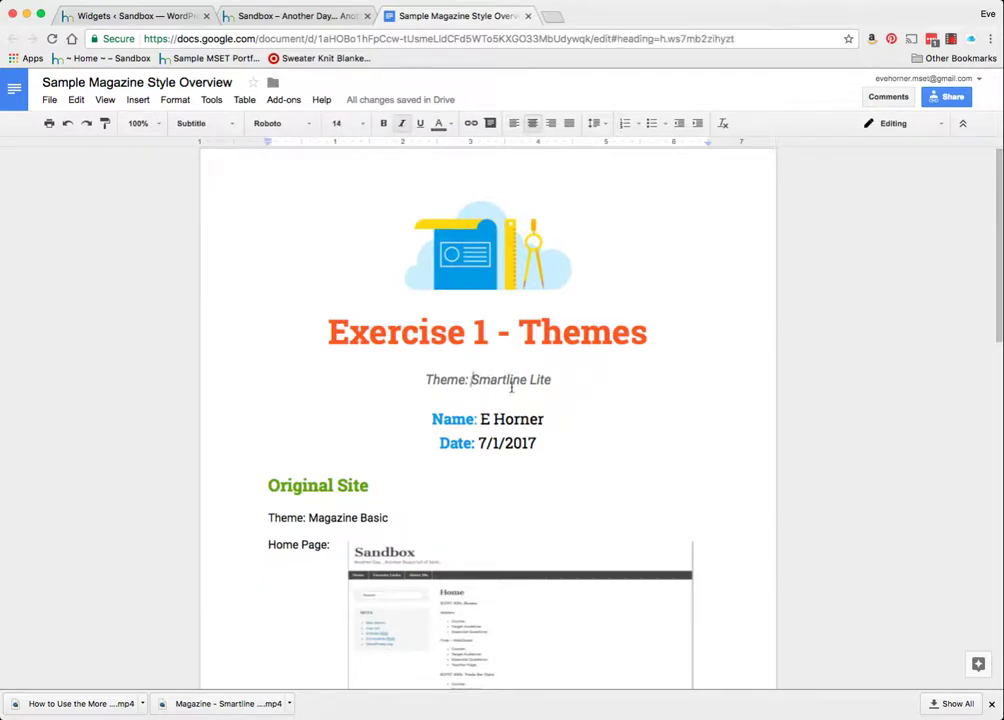
type("Magazin")
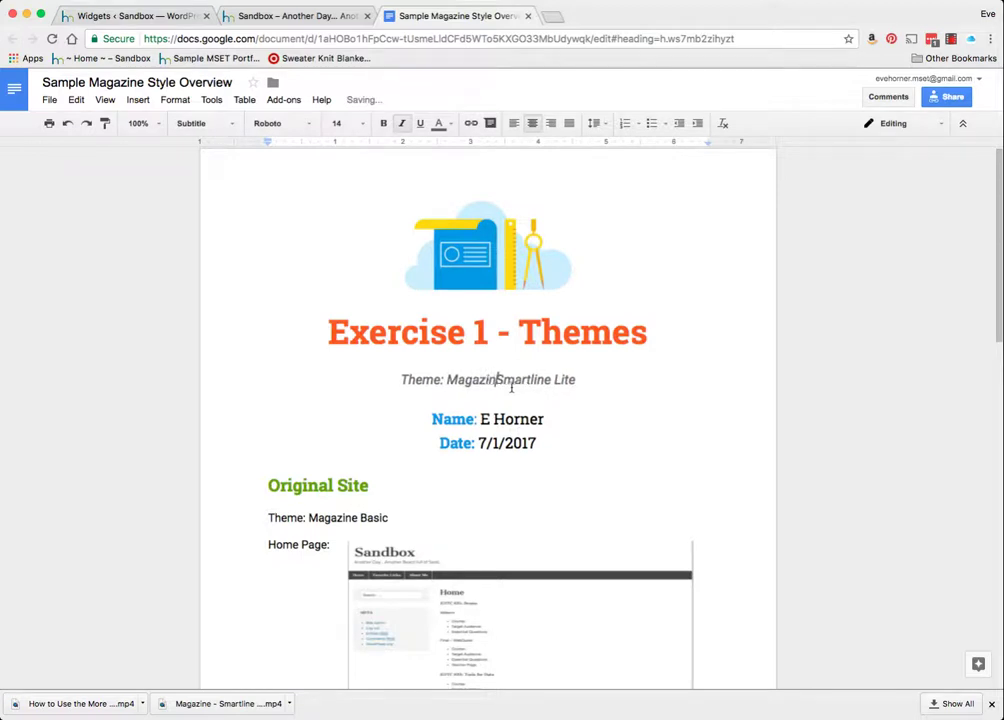
type("e Style ")
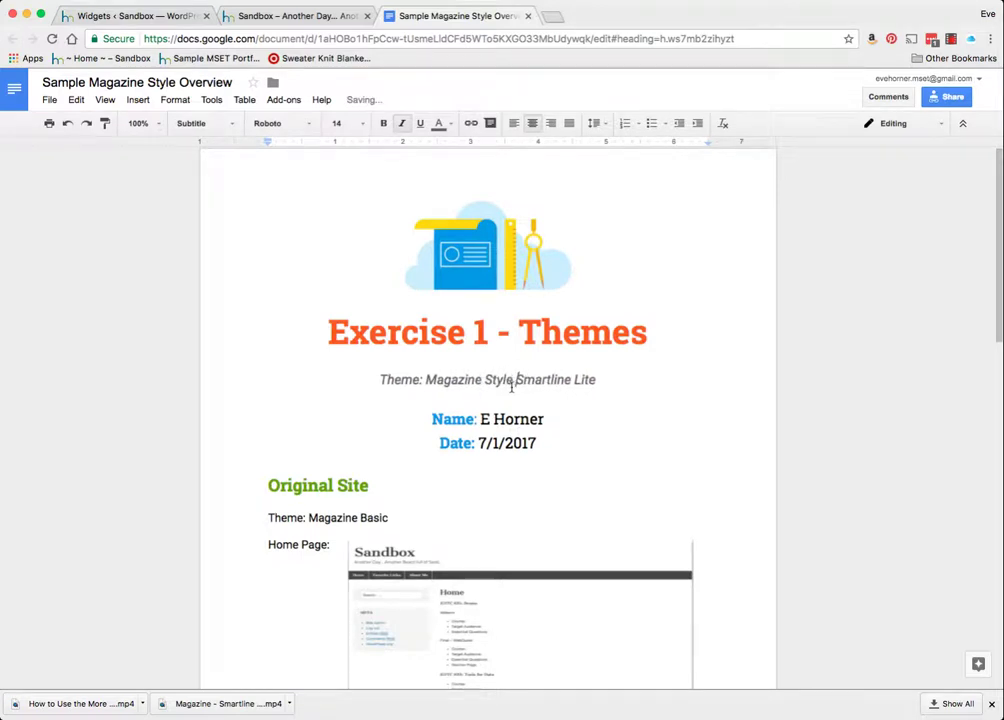
type("-")
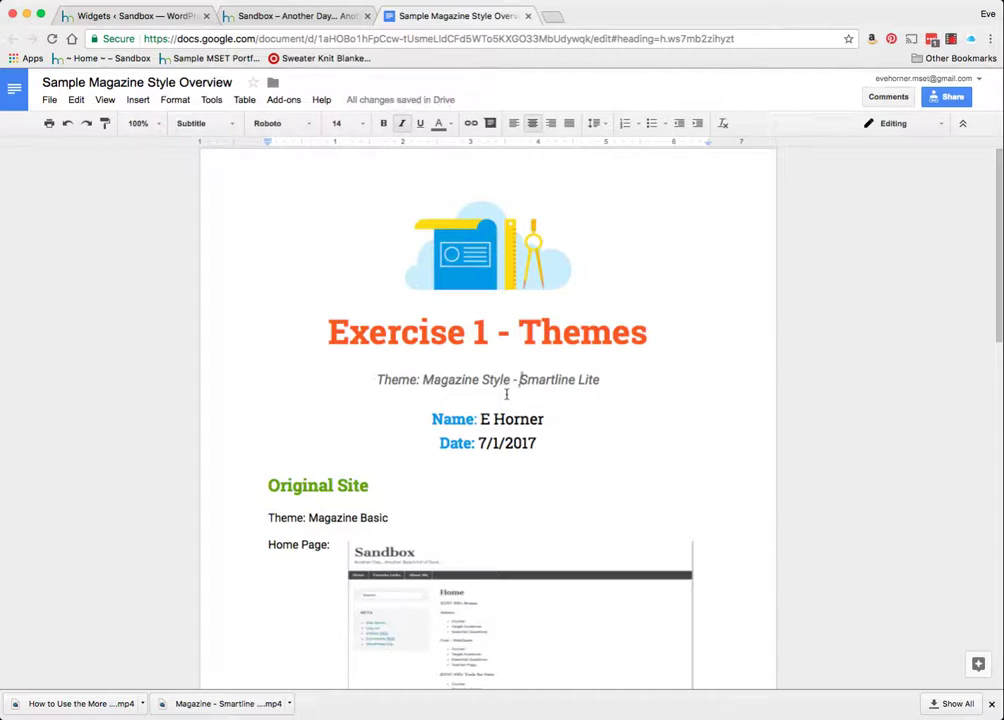
Step: Select the Sandbox home page screenshot, then the theme name 'Magazine Basic'
scroll(506, 394, "down", 5)
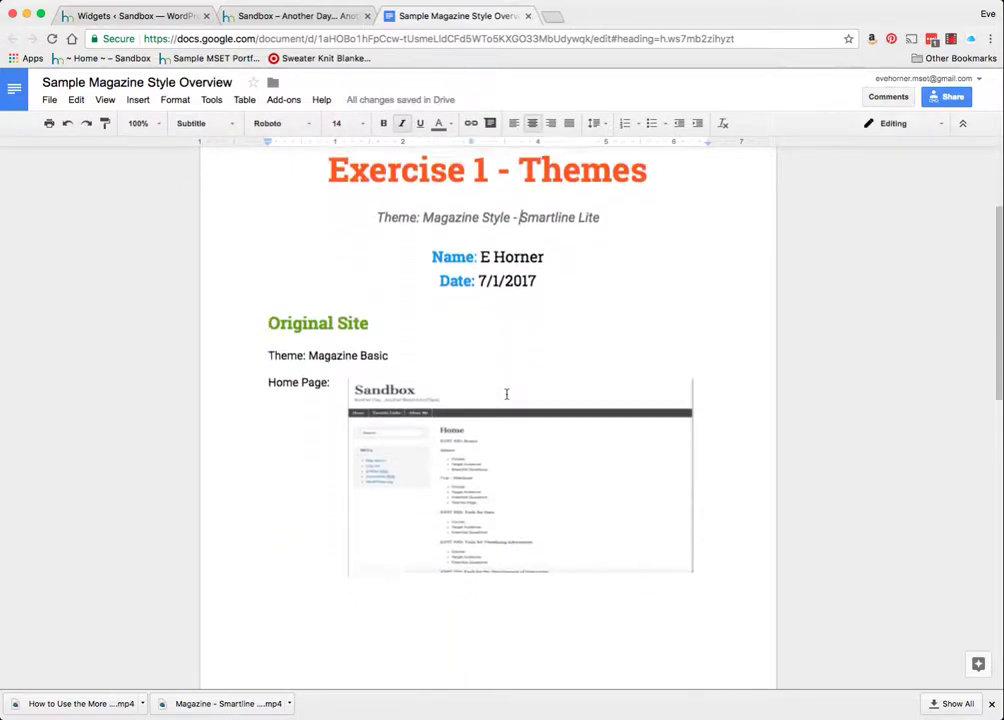
left_click(430, 370)
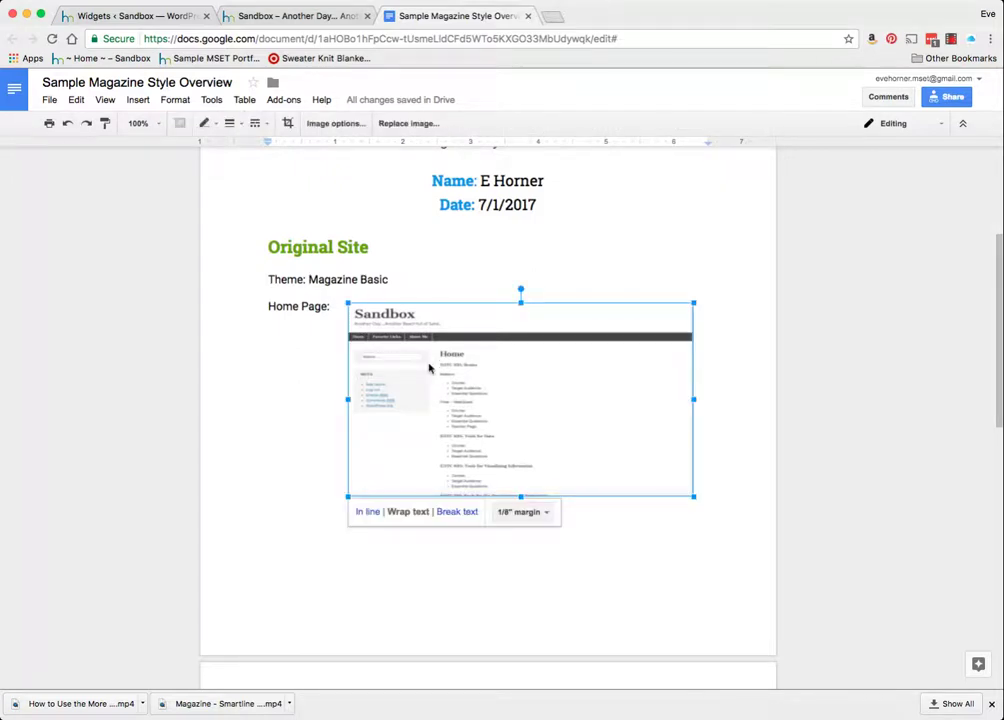
scroll(356, 320, "down", 1)
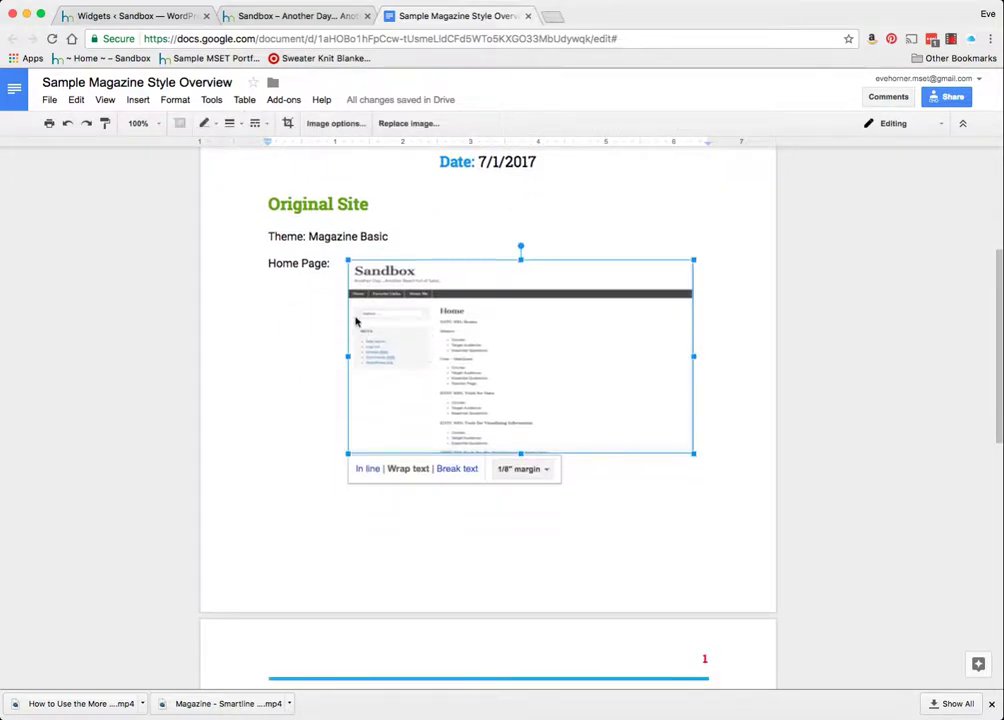
left_click(309, 236)
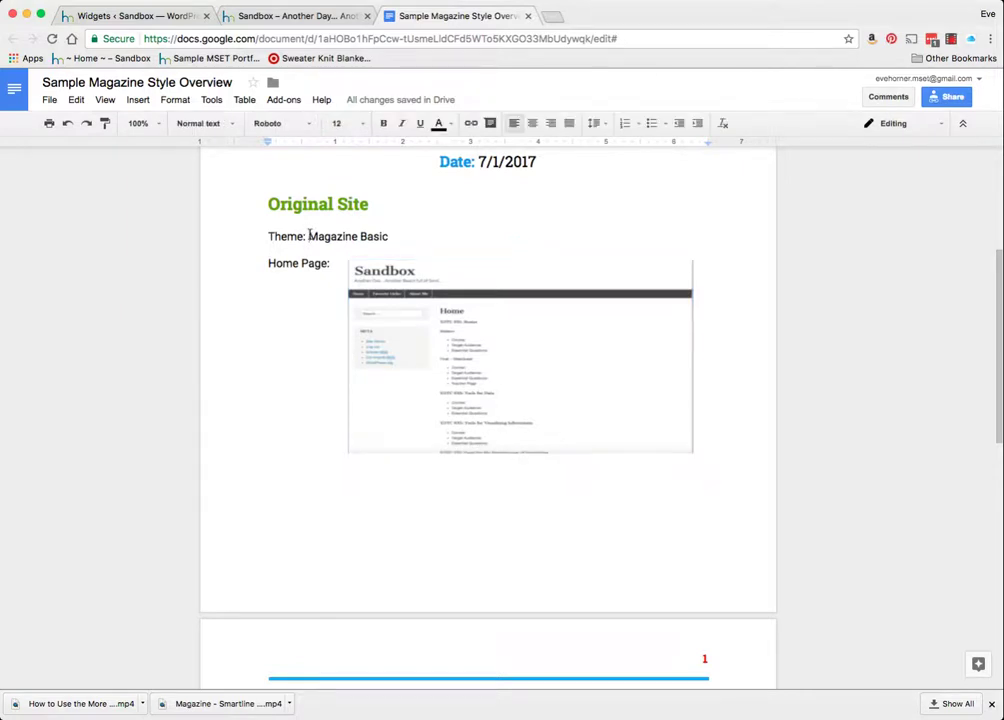
left_click_drag(309, 236, 391, 236)
Step: Add an empty paragraph beneath the Video Overview heading
scroll(410, 328, "down", 10)
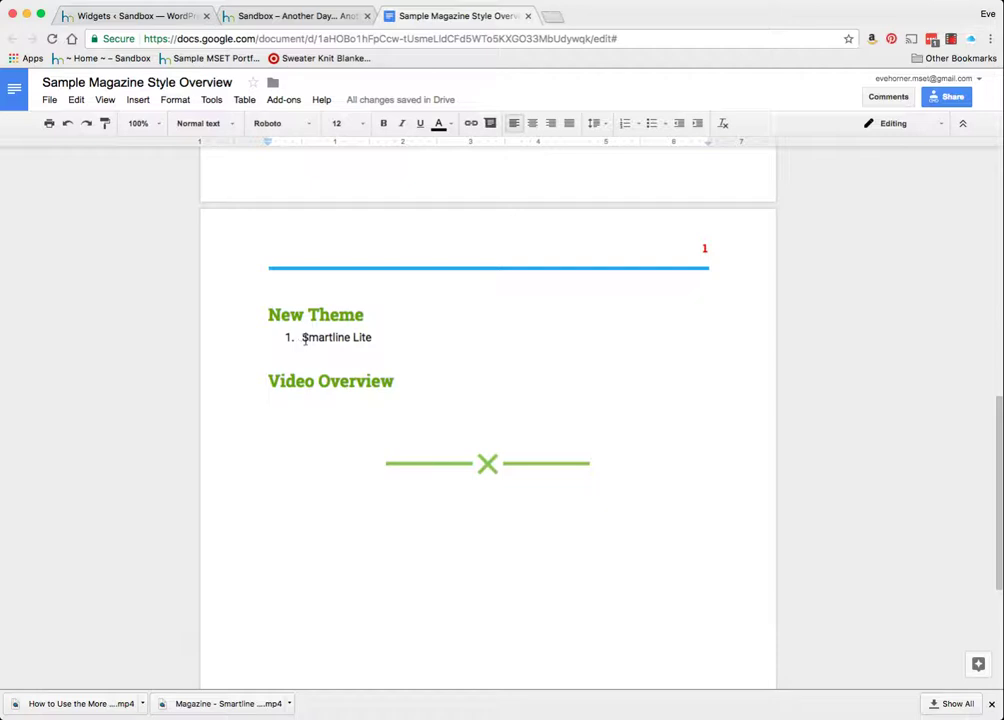
left_click(371, 337)
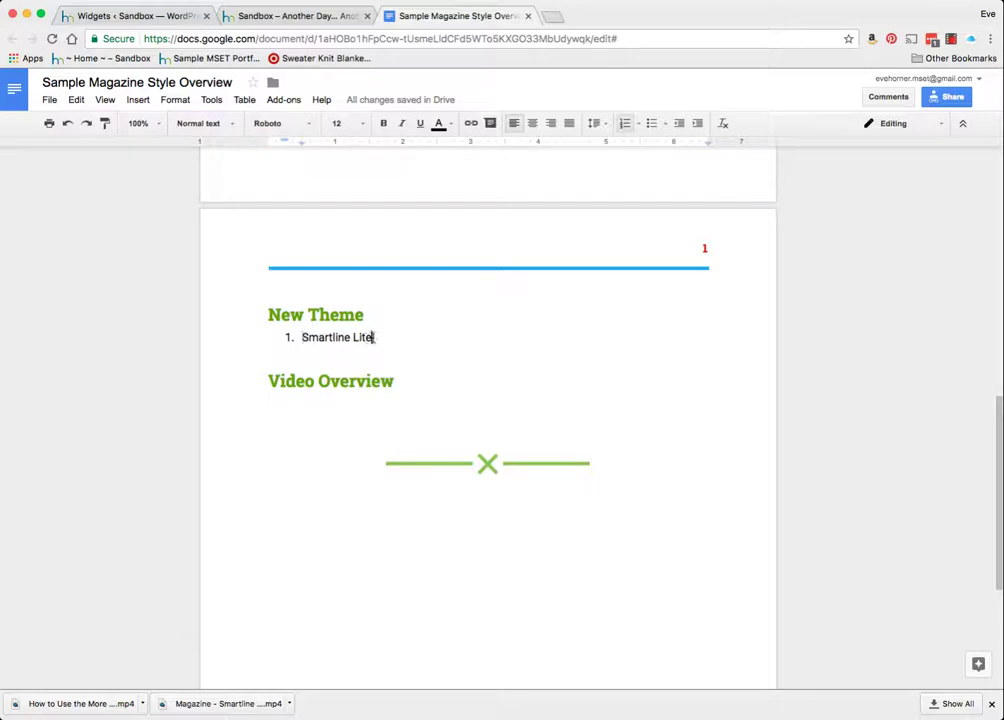
left_click(399, 381)
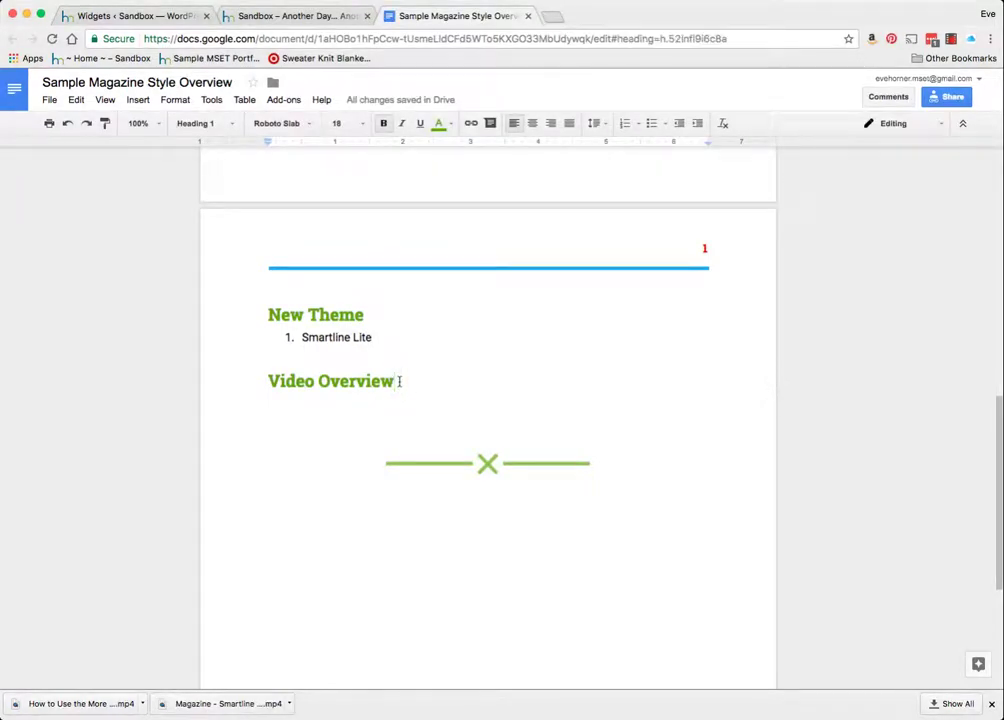
key("Return")
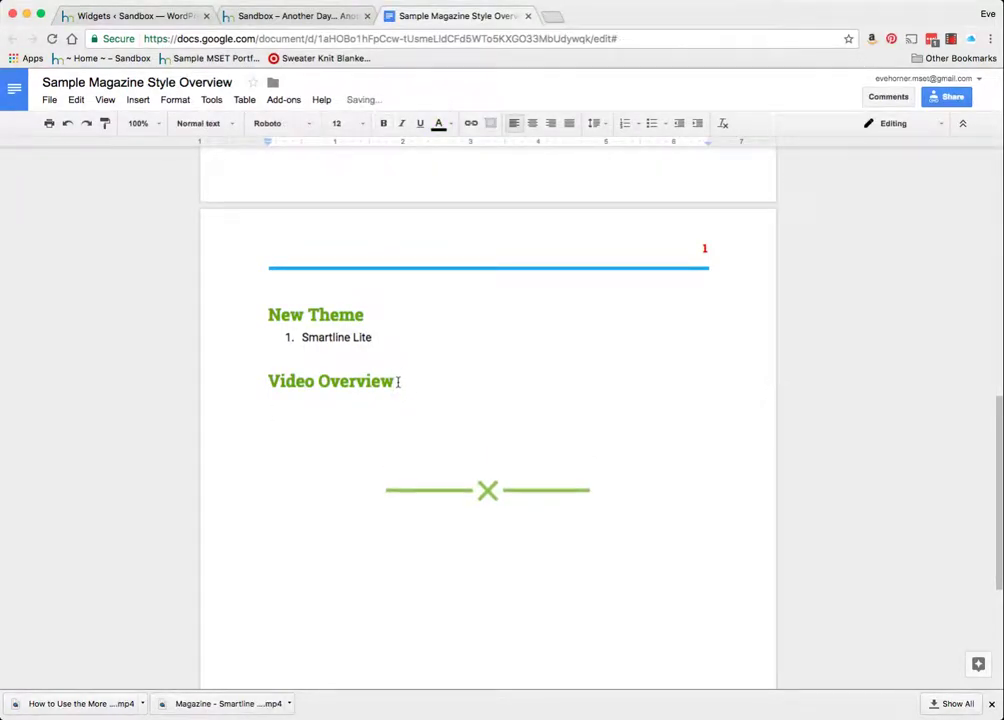
scroll(380, 300, "down", 1)
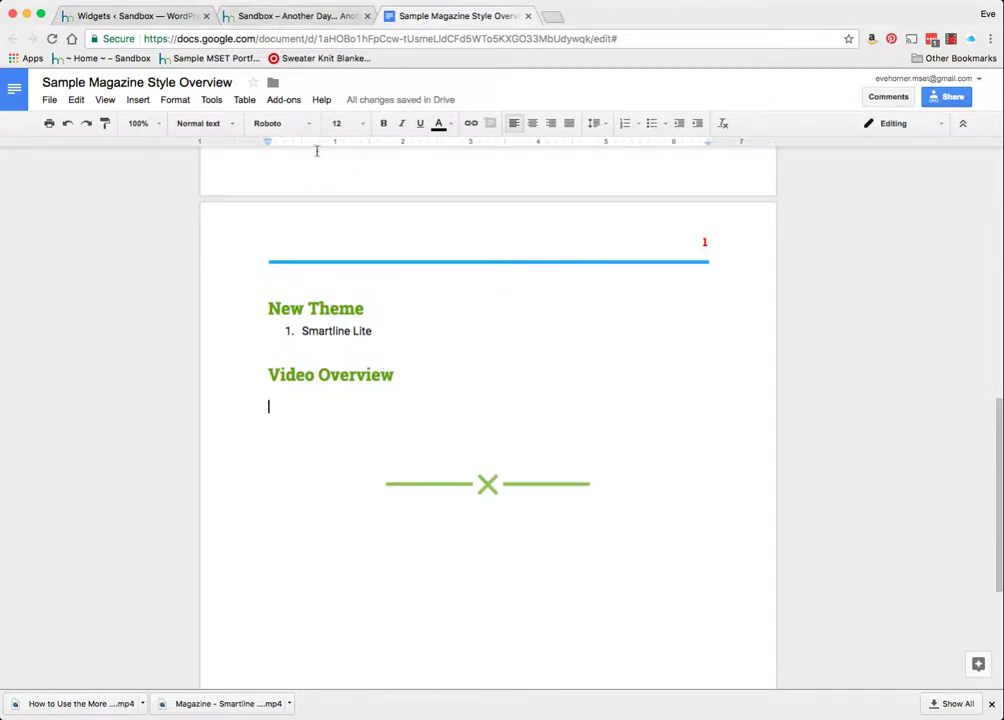
Step: Reload the Sandbox home page and scroll past the slider to MSET Work and Children's Corner
left_click(268, 17)
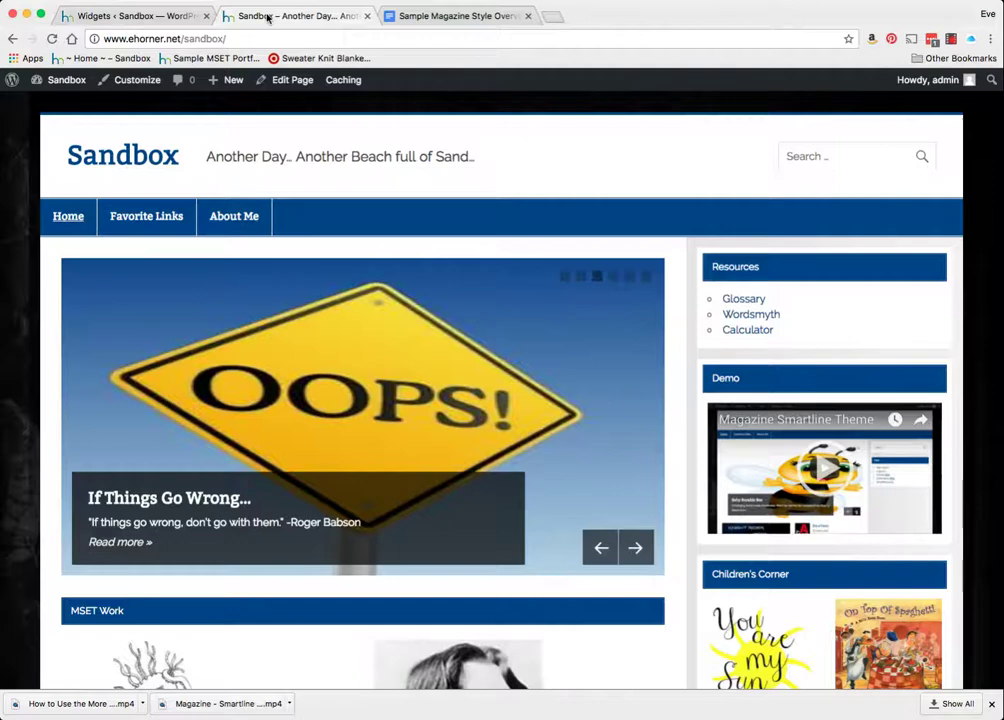
left_click(139, 163)
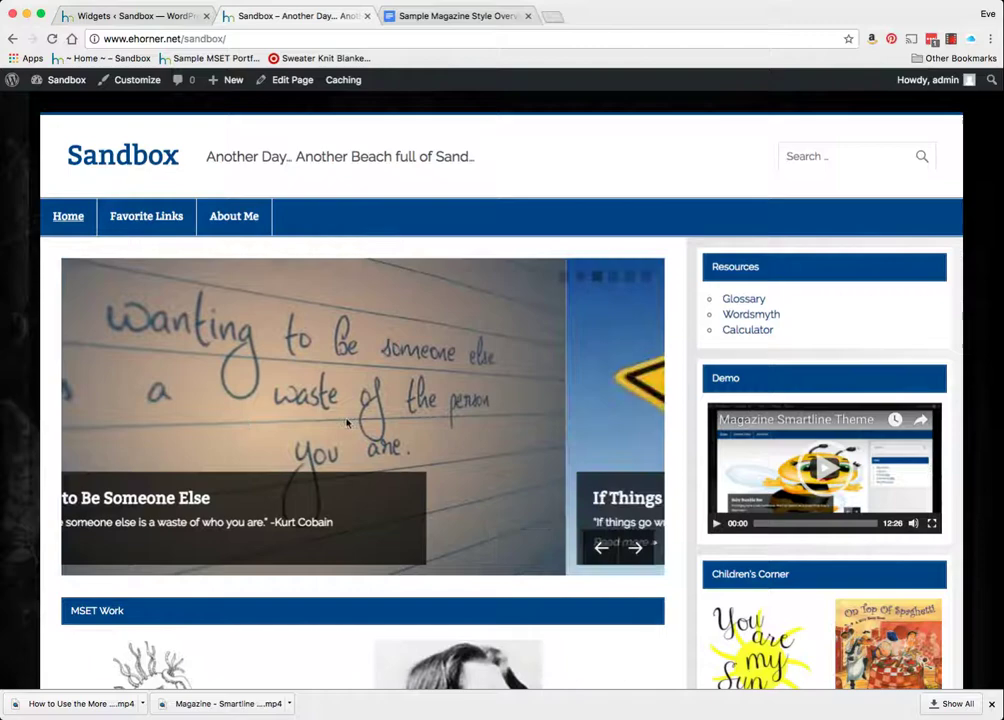
scroll(347, 423, "down", 1)
scroll(347, 422, "down", 3)
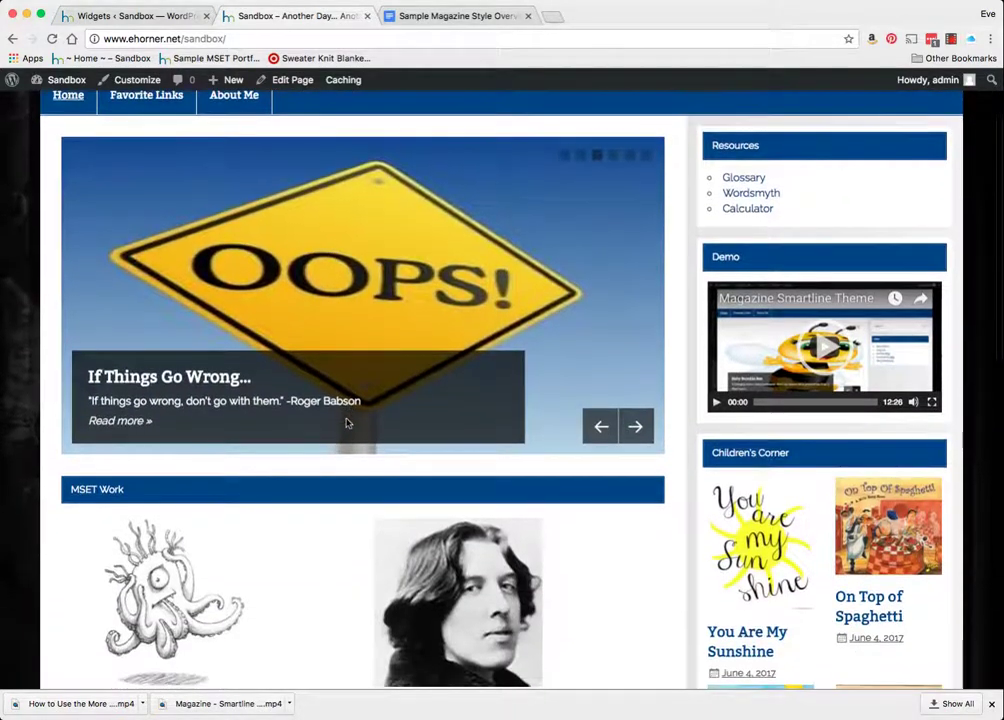
scroll(682, 260, "down", 1)
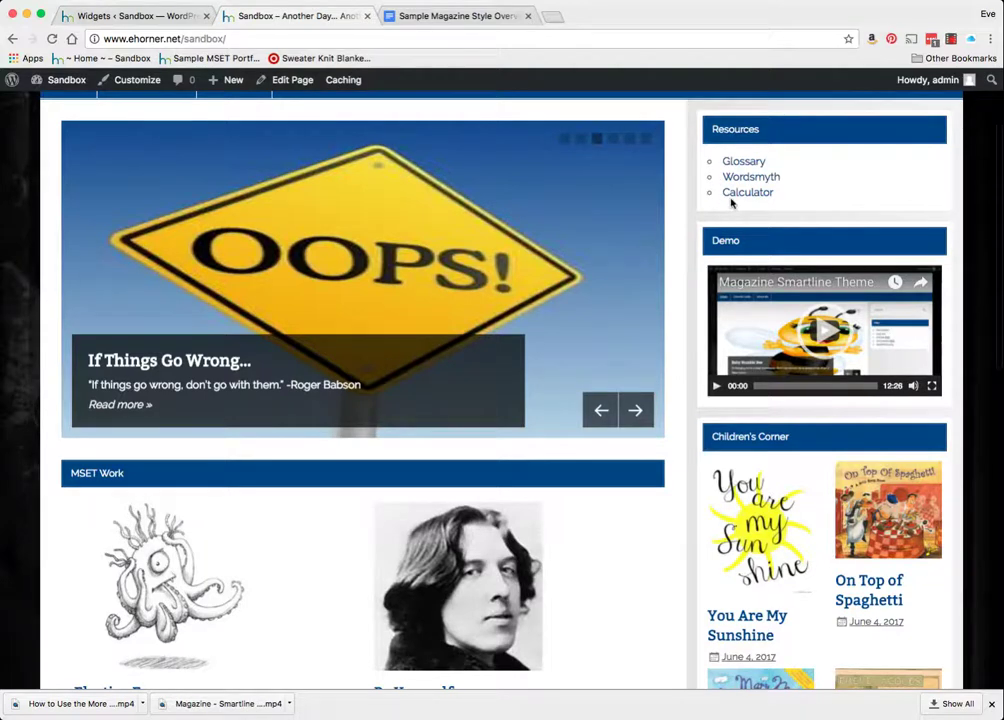
scroll(740, 180, "down", 1)
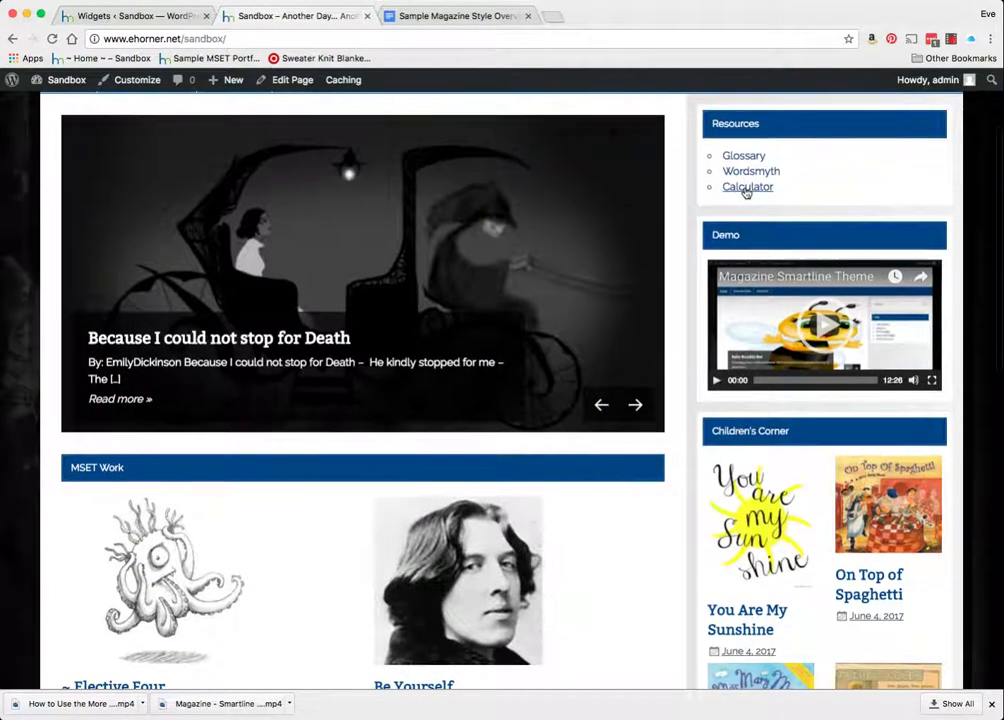
scroll(813, 273, "up", 1)
scroll(813, 273, "up", 1)
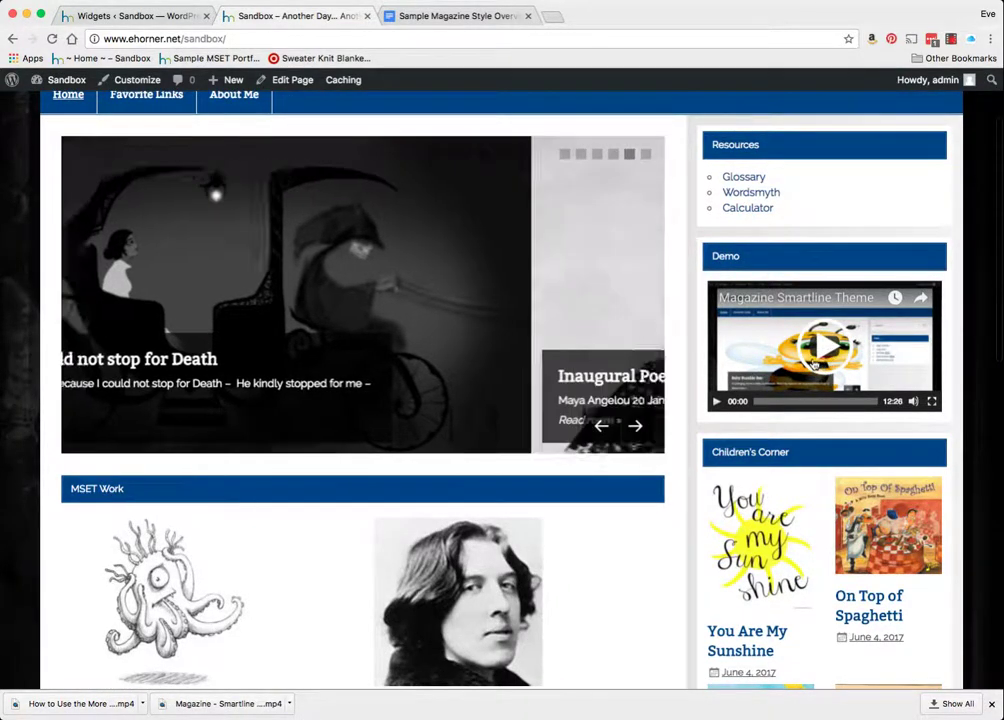
scroll(814, 365, "down", 5)
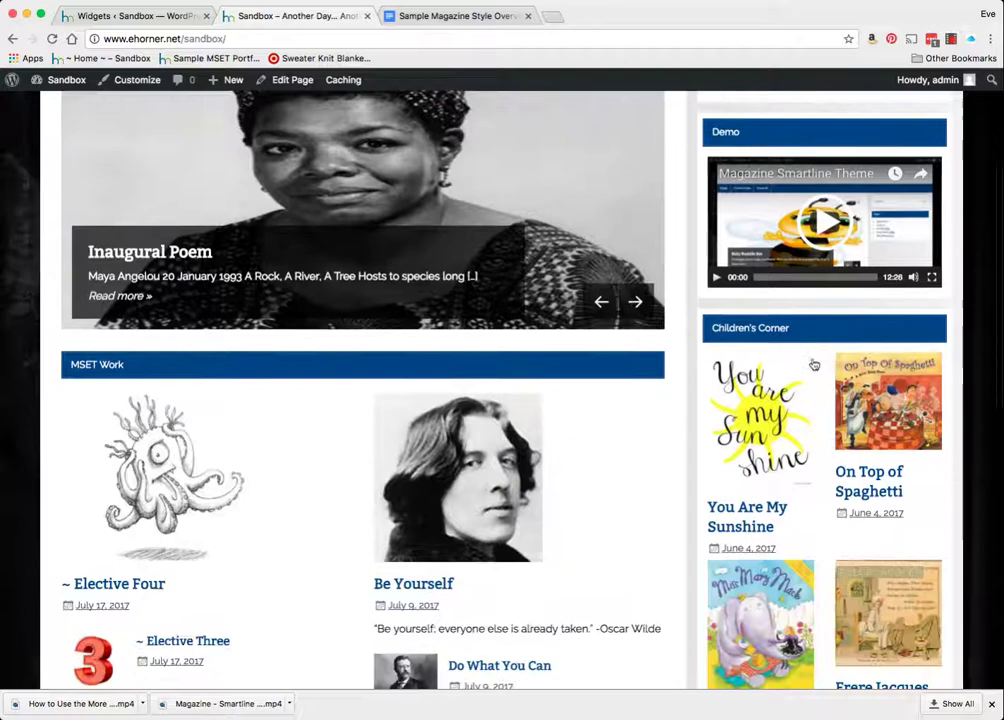
scroll(814, 365, "down", 1)
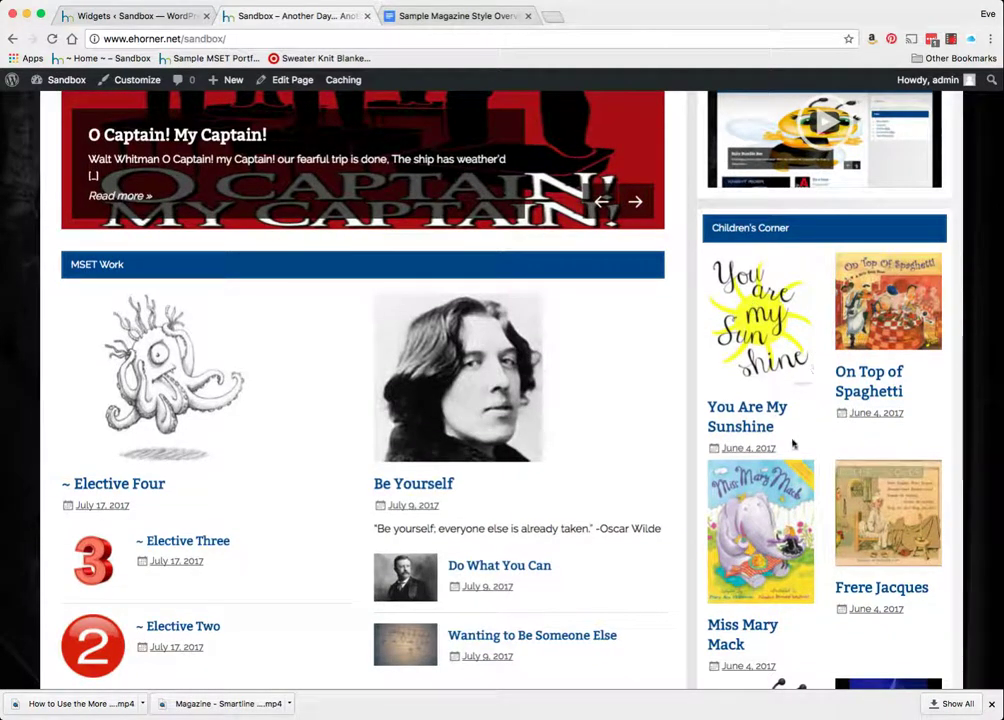
Step: Scroll up to the nav bar and Resources widget, then down to MSET Work and News
scroll(792, 444, "down", 1)
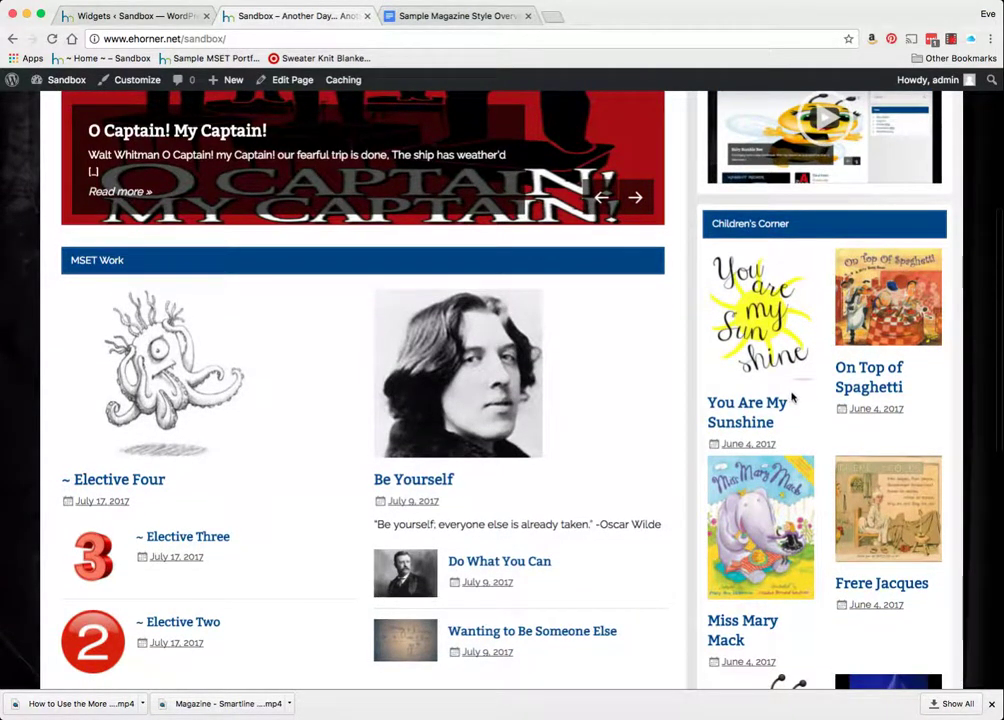
scroll(793, 398, "down", 1)
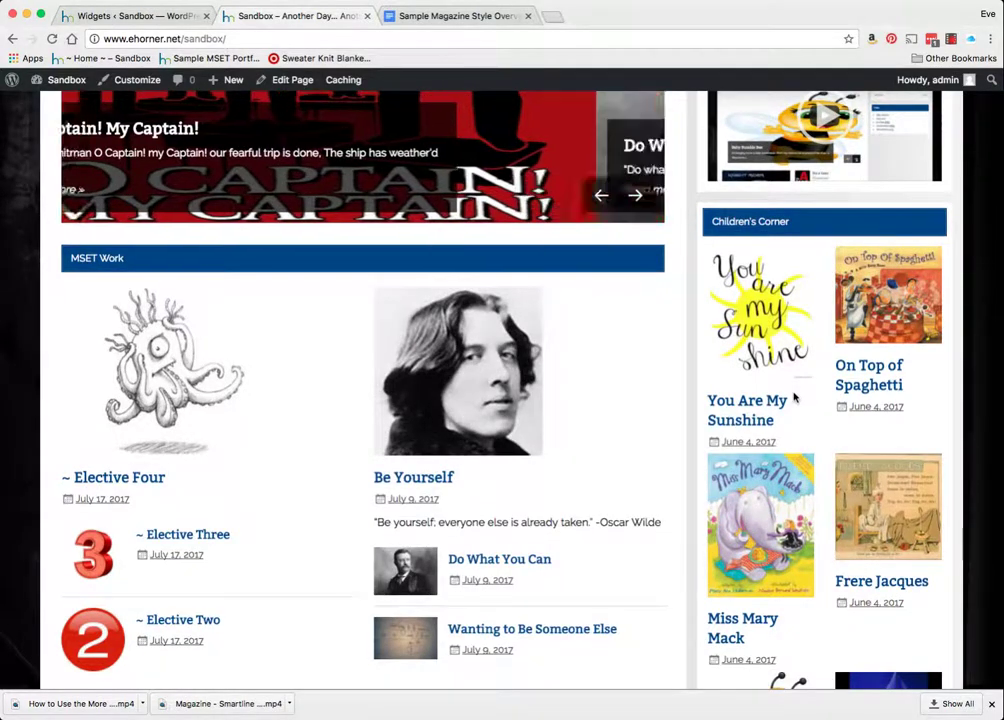
scroll(820, 345, "down", 2)
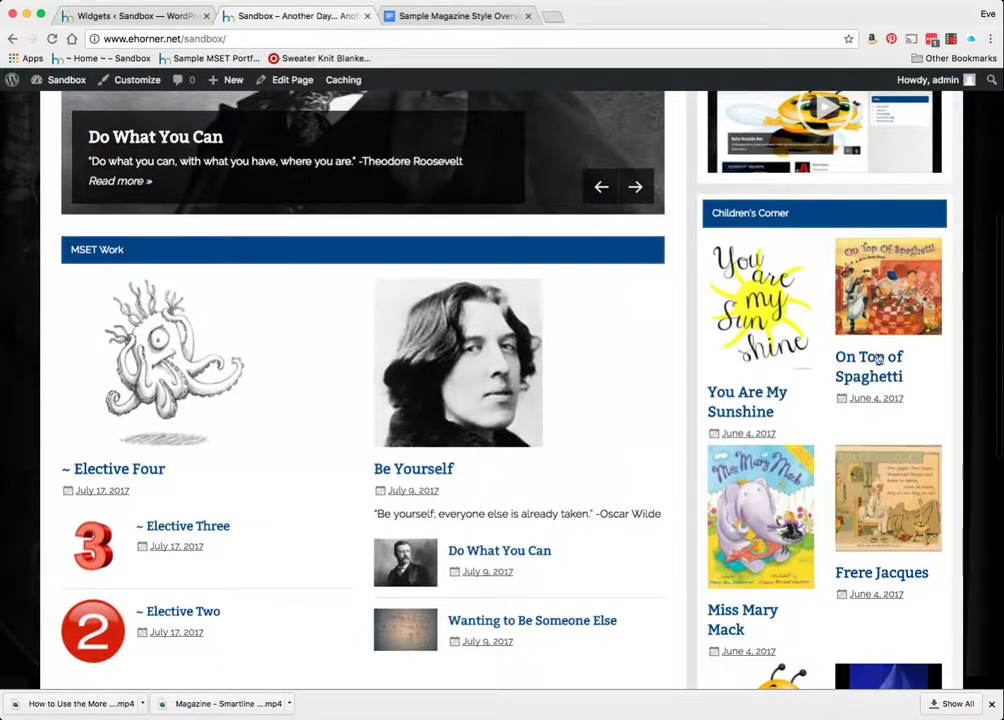
scroll(888, 540, "down", 1)
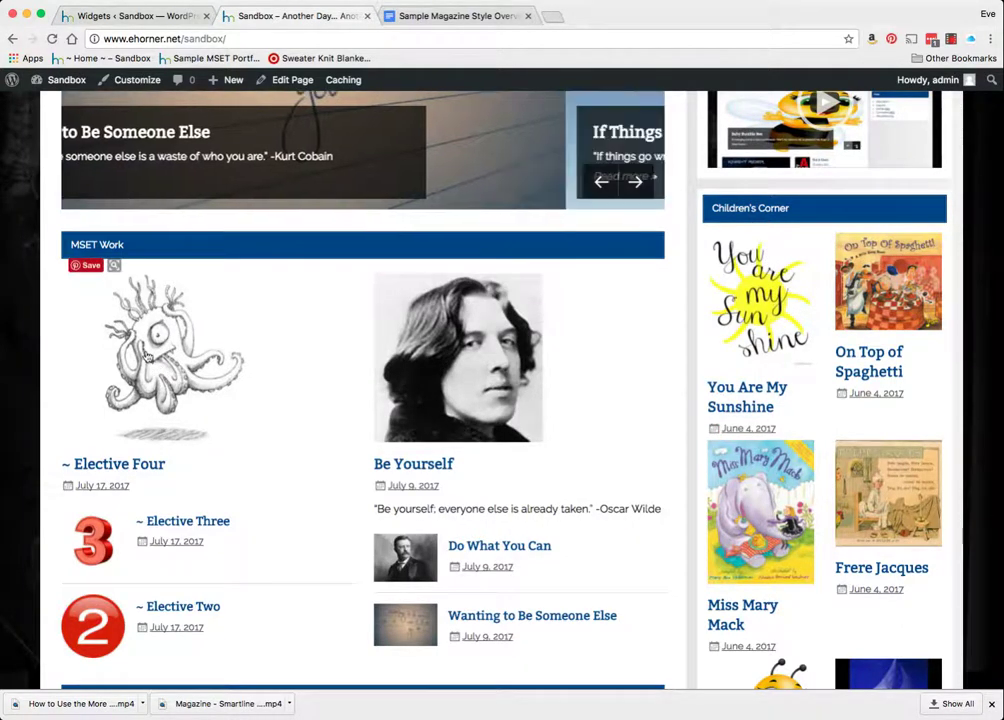
scroll(170, 375, "up", 3)
scroll(168, 352, "up", 1)
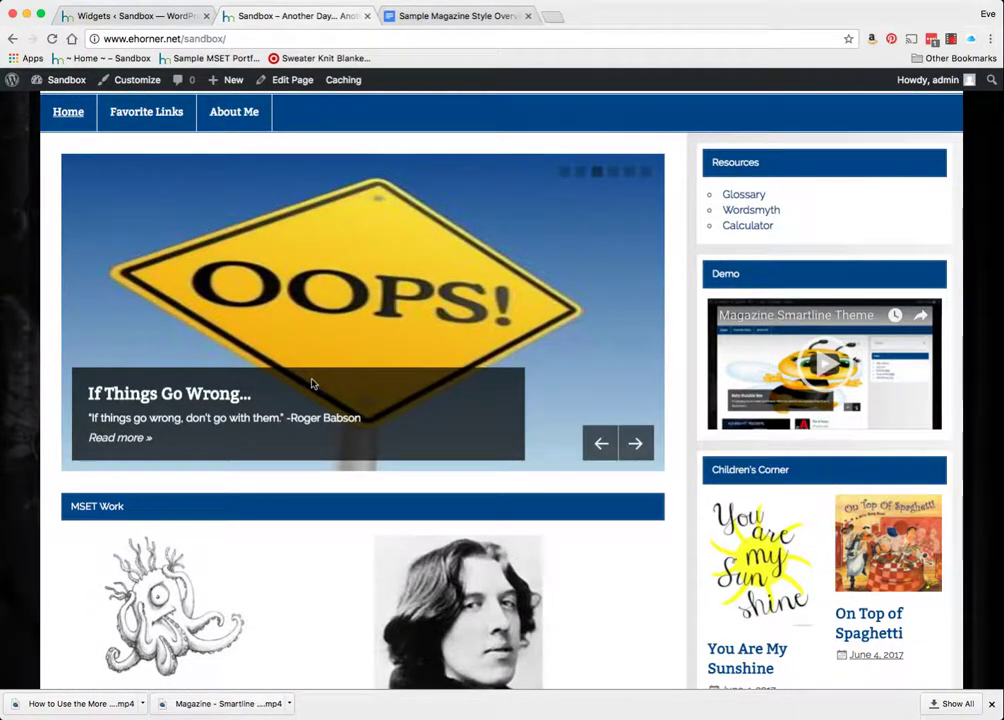
scroll(311, 384, "down", 3)
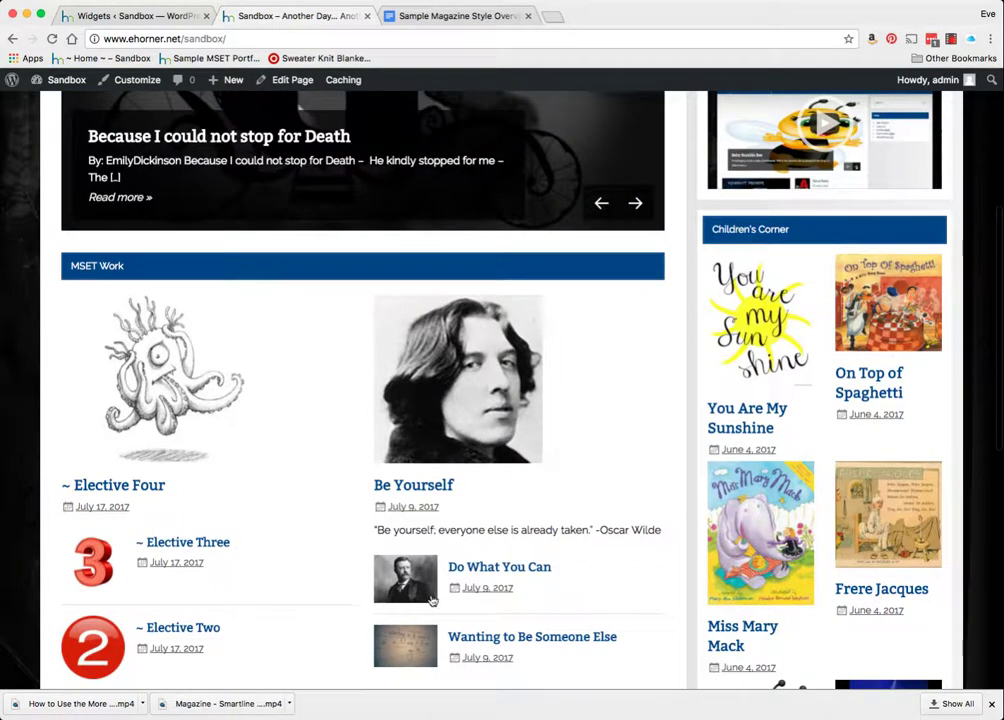
scroll(428, 565, "down", 2)
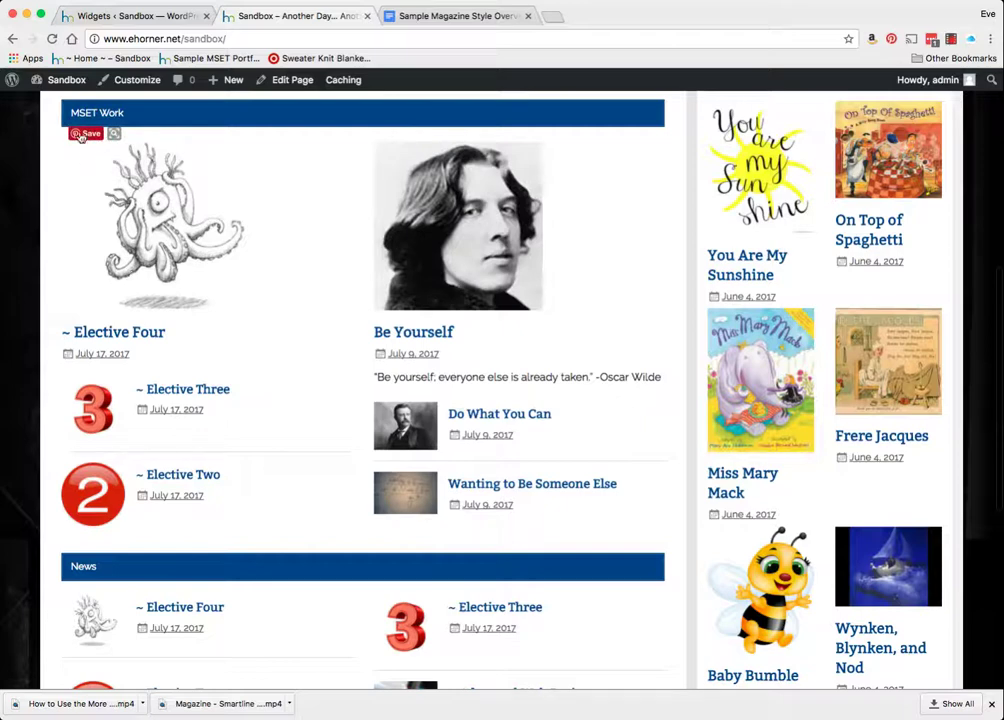
Step: Highlight the MSET Work heading, browse News and About the Author, then return to the header
left_click_drag(71, 112, 123, 115)
scroll(278, 431, "down", 5)
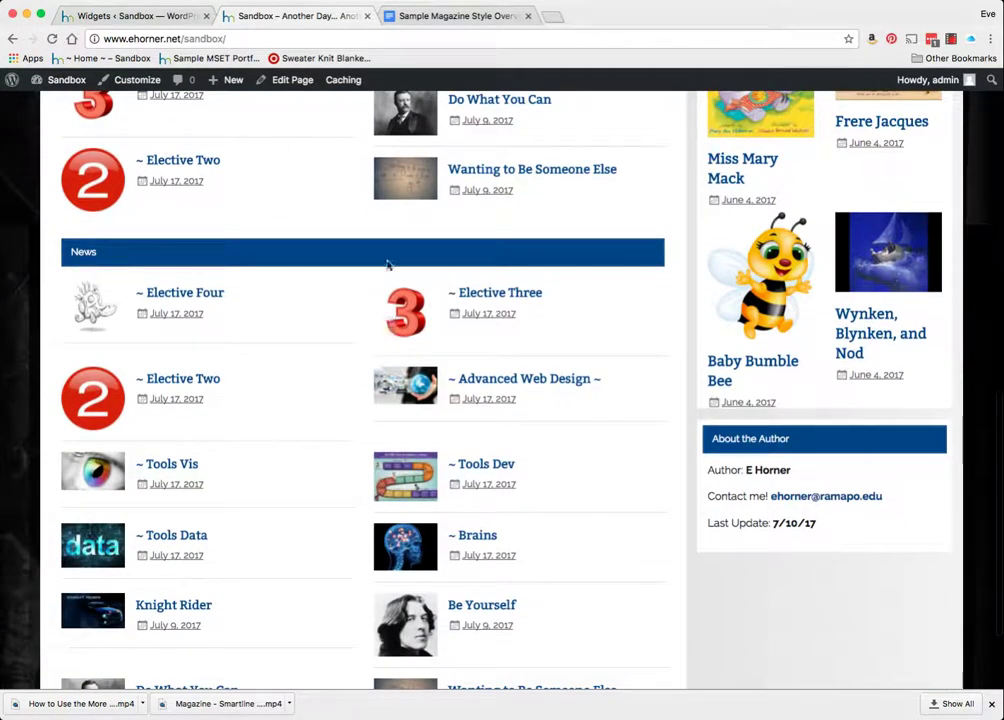
scroll(243, 594, "down", 1)
scroll(243, 590, "down", 2)
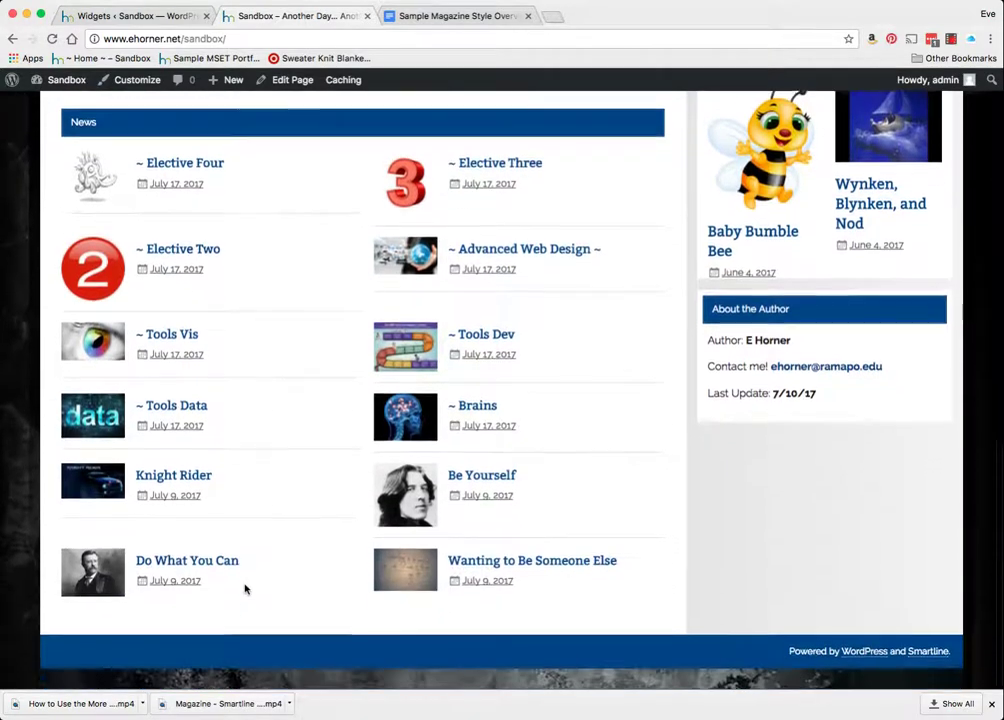
scroll(244, 587, "up", 2)
scroll(243, 584, "down", 1)
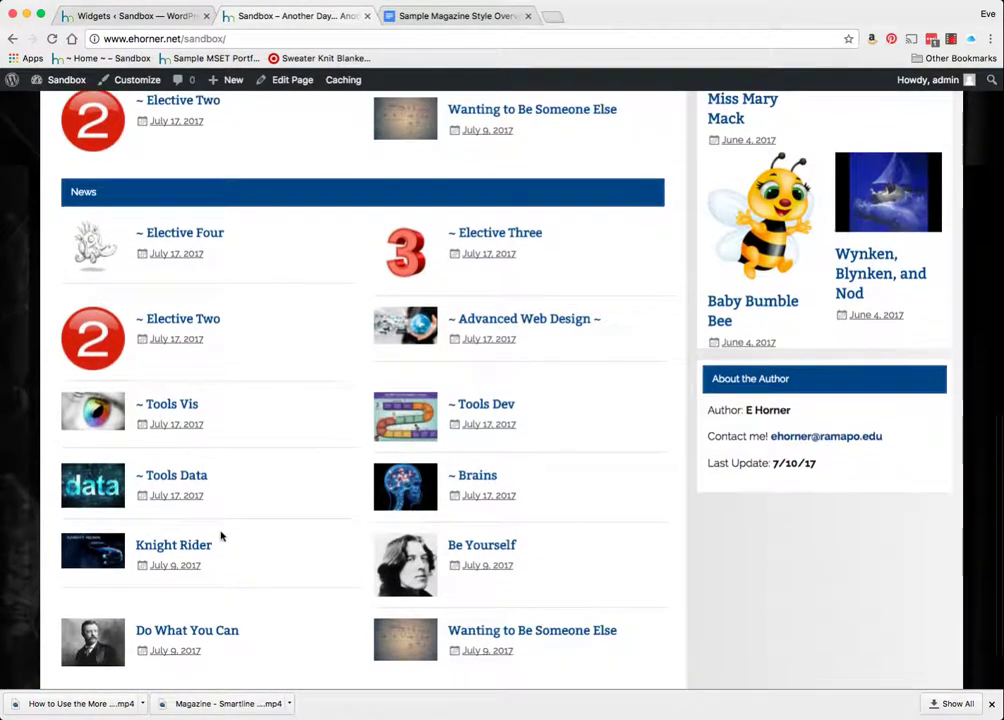
scroll(270, 430, "up", 5)
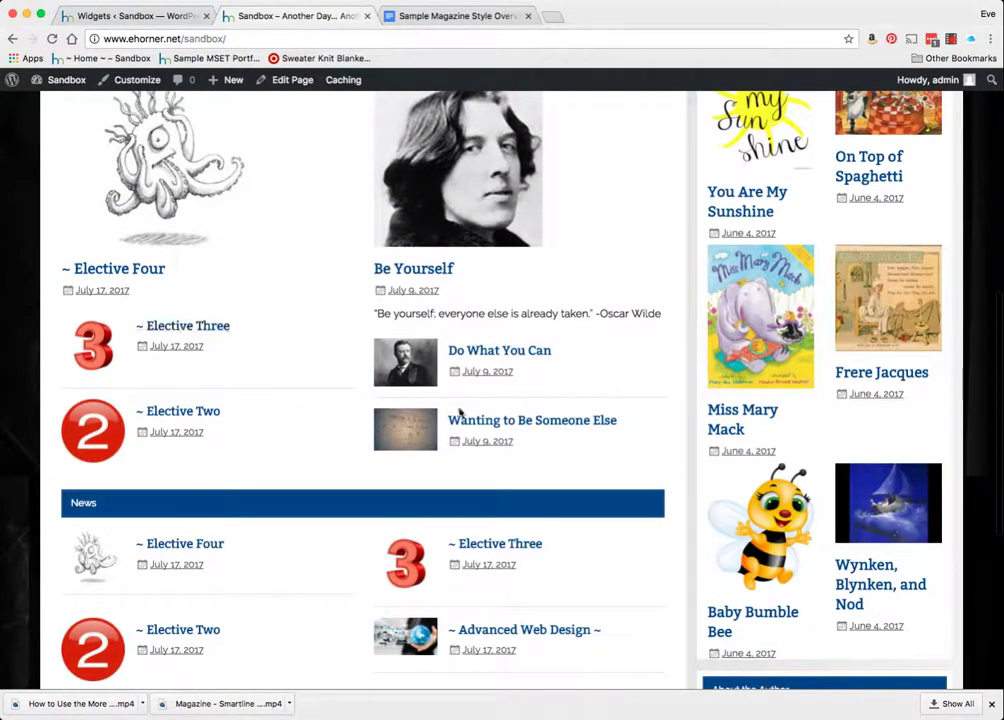
scroll(270, 430, "down", 3)
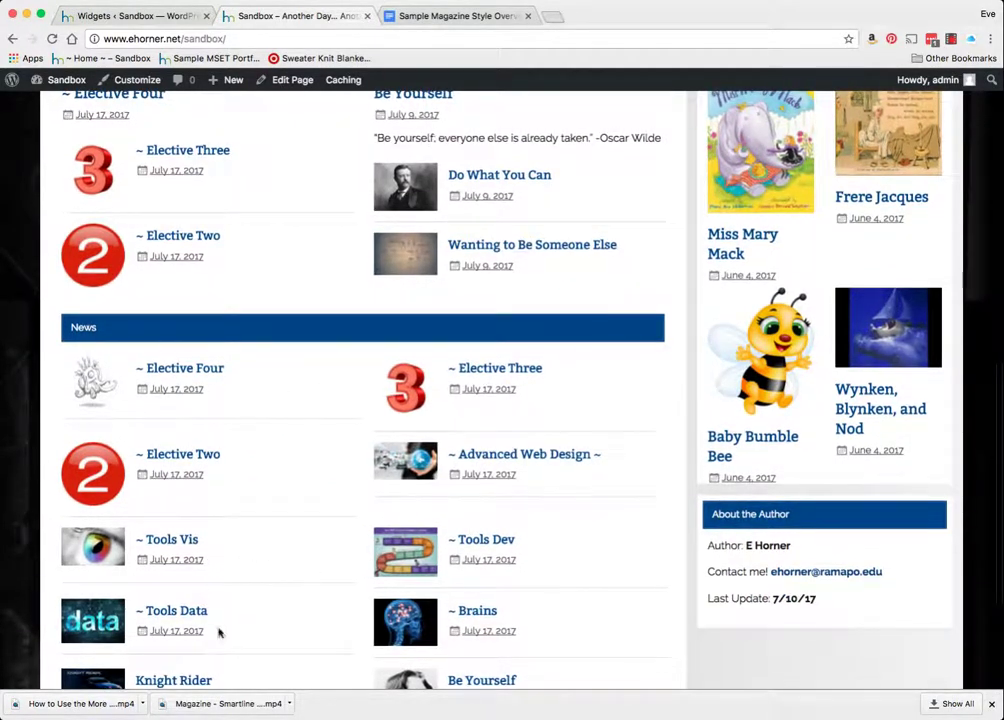
scroll(240, 592, "up", 10)
scroll(239, 594, "up", 2)
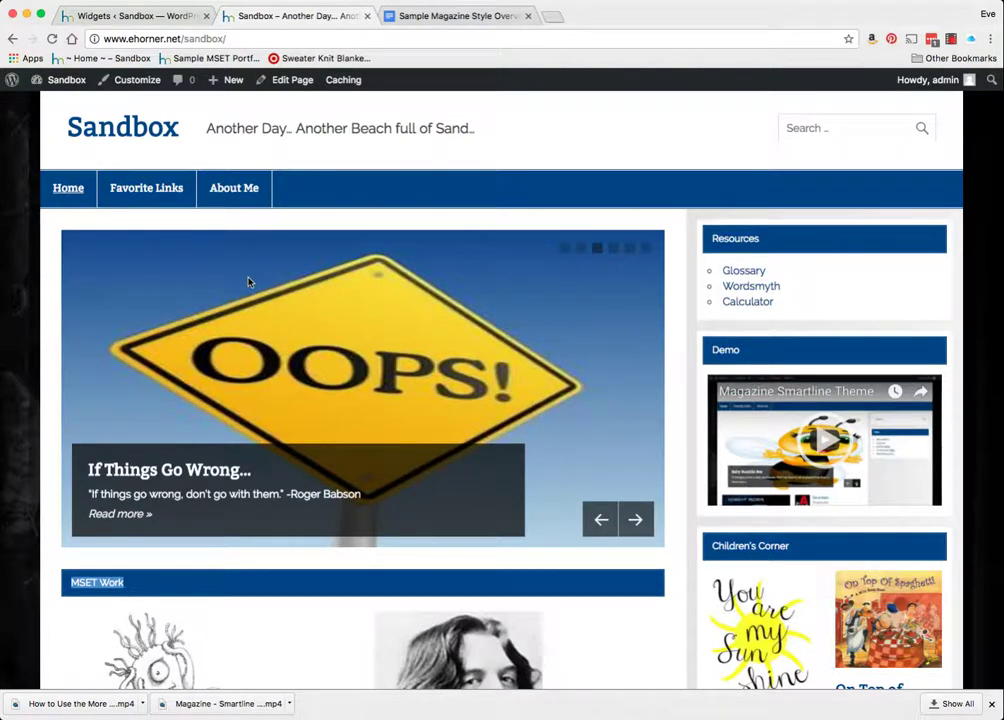
scroll(290, 245, "down", 1)
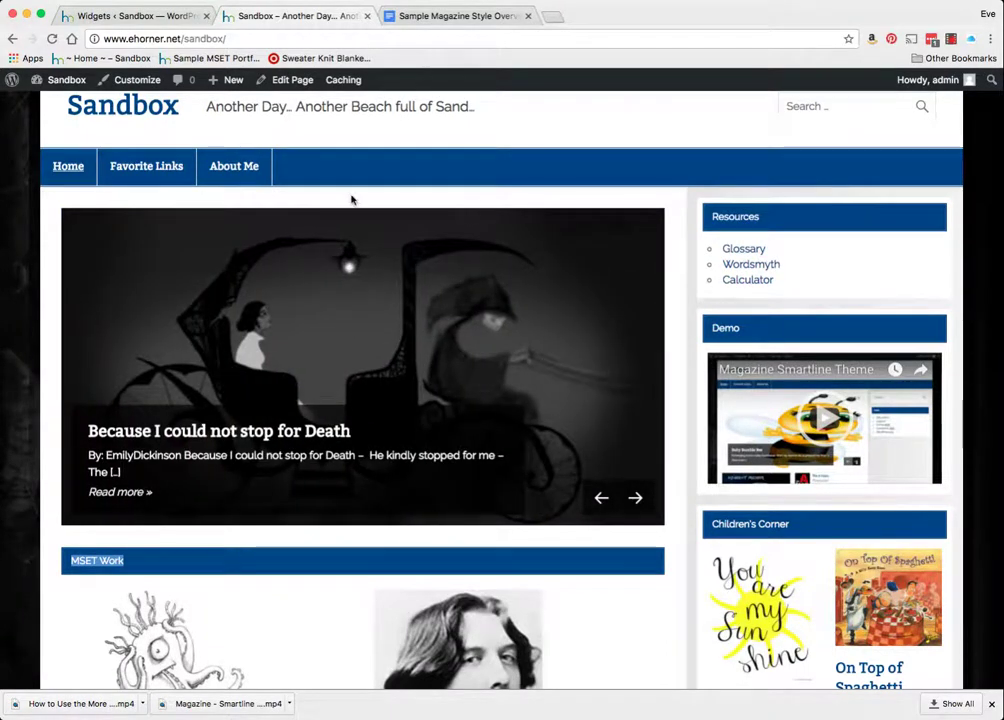
left_click(439, 17)
scroll(421, 290, "up", 10)
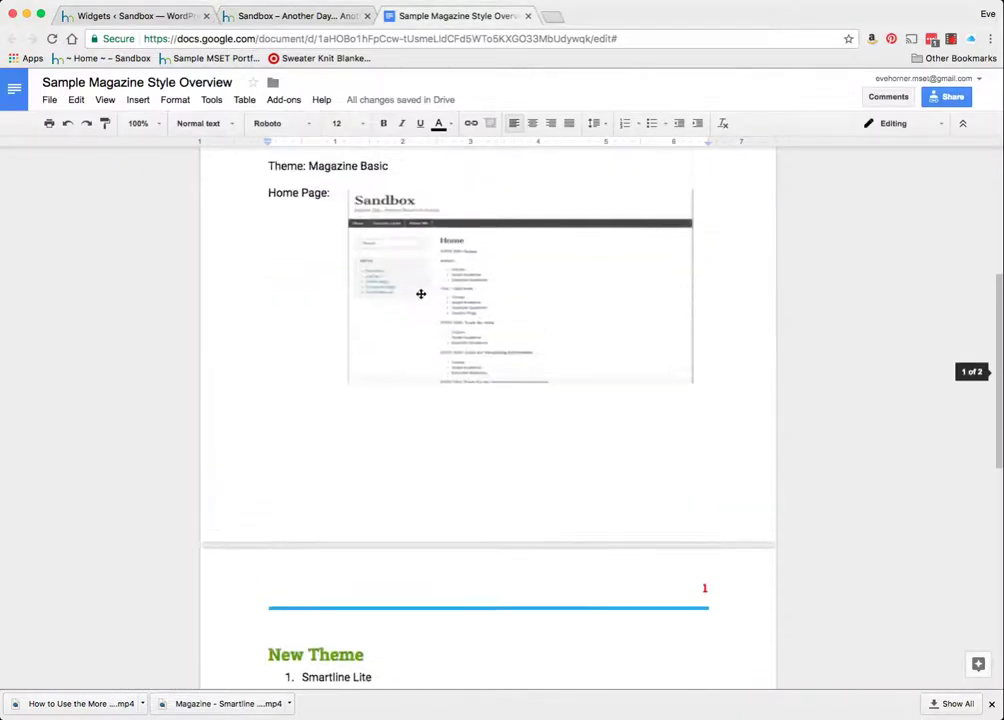
left_click(452, 362)
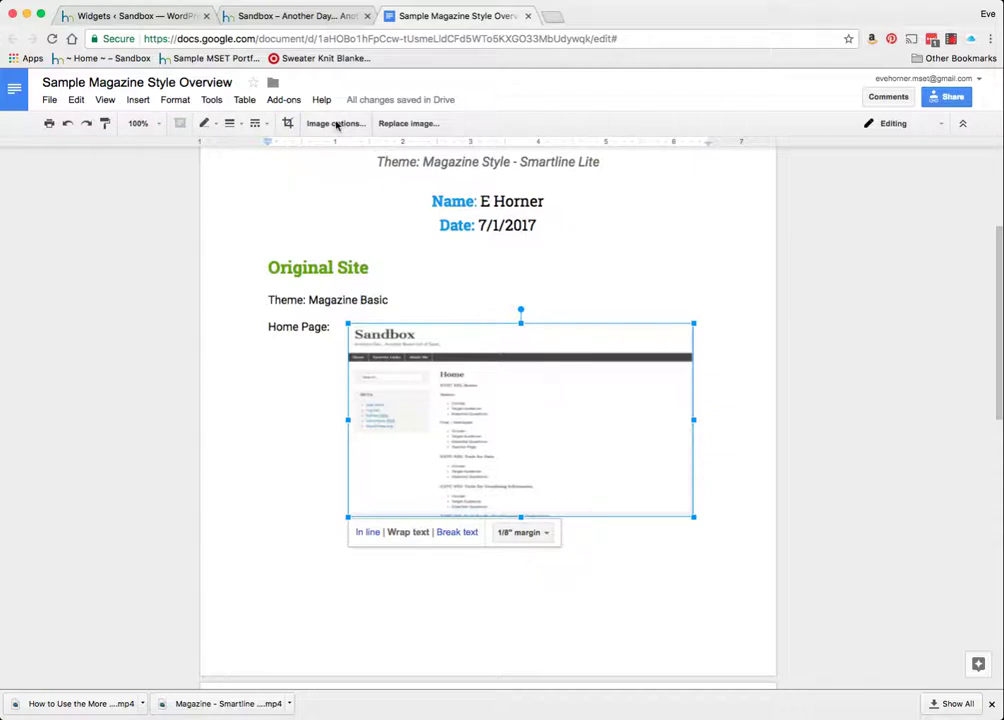
left_click(302, 16)
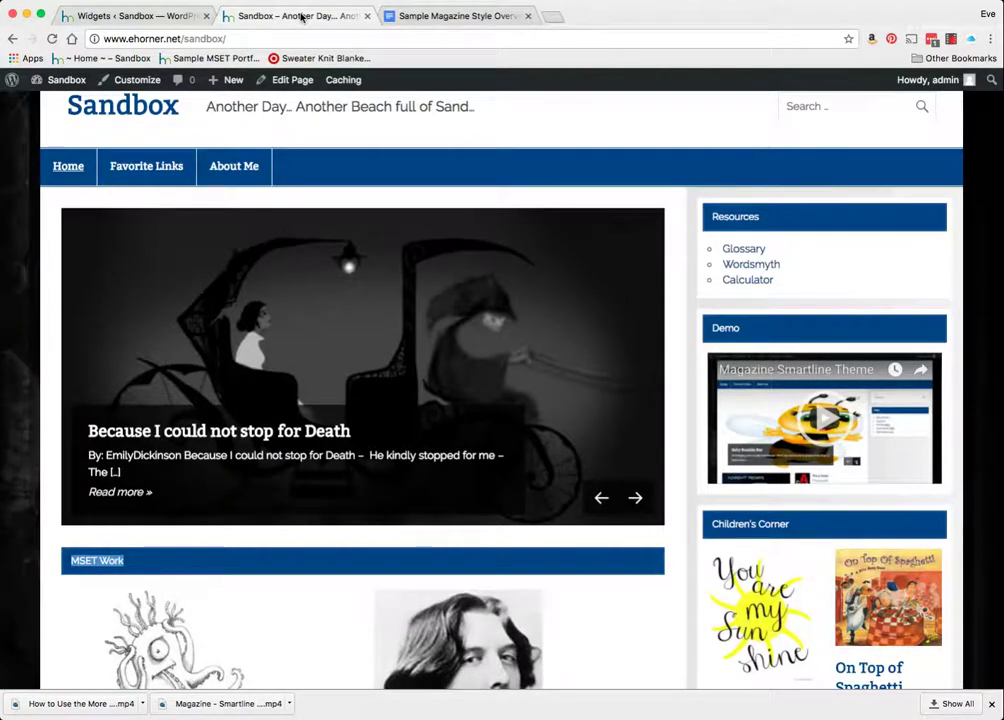